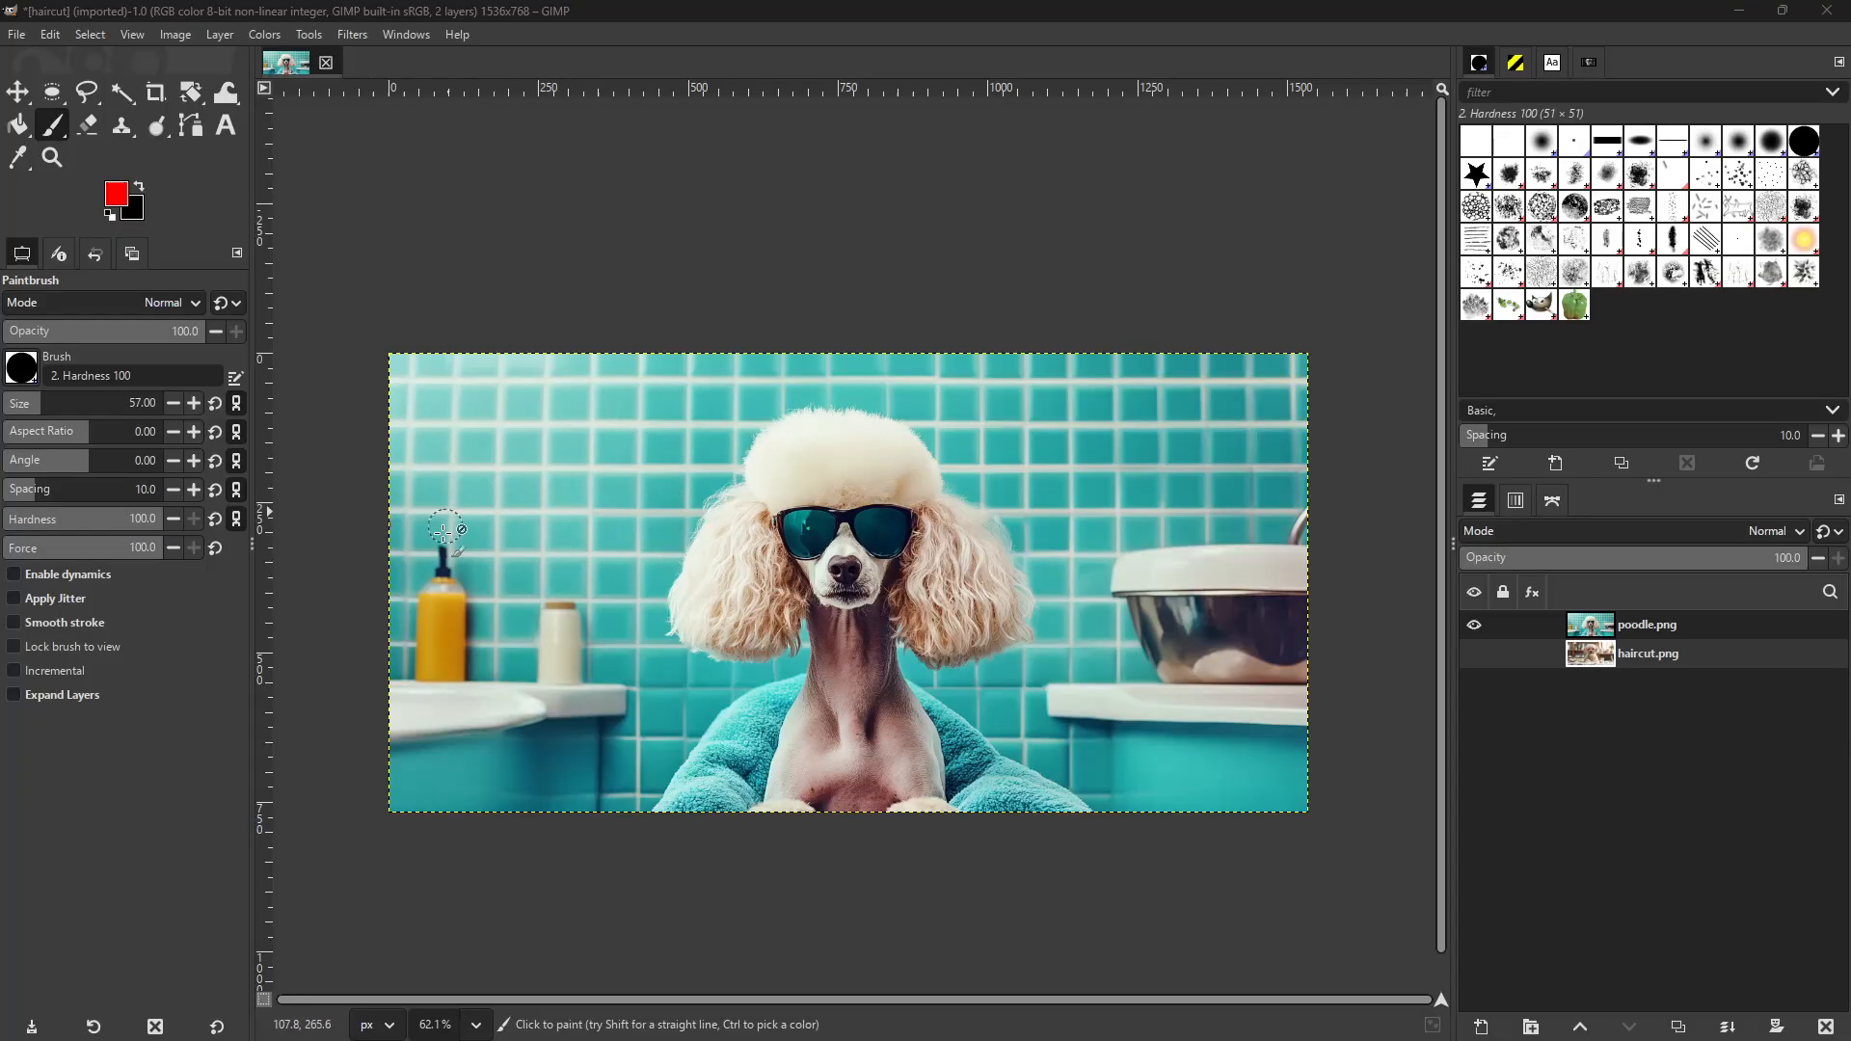
Try painting on the hidden haircut.png layer, both directly and inside a freehand selection on the upper-left tiles, and clear the selection.
{"action": "left_click", "coordinate": [536, 397]}
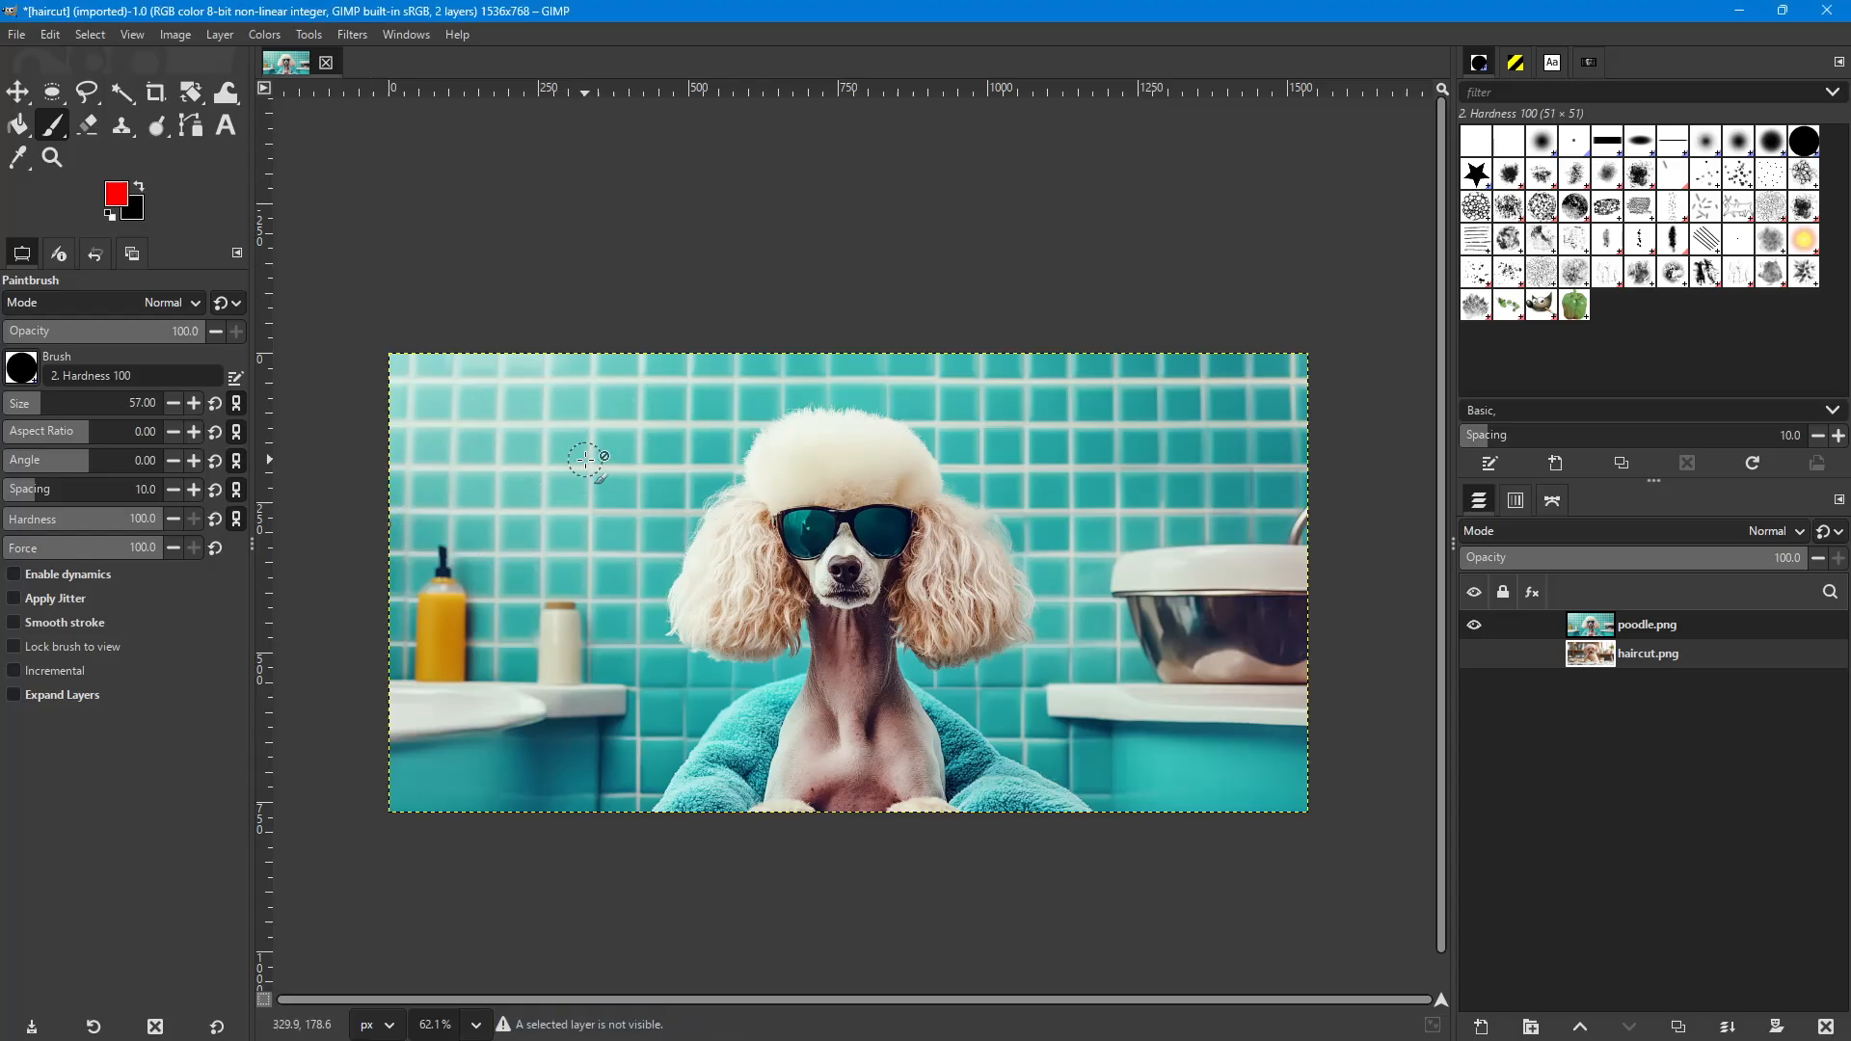
{"action": "left_click", "coordinate": [594, 449]}
{"action": "left_click", "coordinate": [88, 93]}
{"action": "mouse_move", "coordinate": [566, 430]}
{"action": "left_mouse_down"}
{"action": "mouse_move", "coordinate": [477, 474]}
{"action": "mouse_move", "coordinate": [584, 489]}
{"action": "mouse_move", "coordinate": [621, 473]}
{"action": "mouse_move", "coordinate": [567, 431]}
{"action": "left_mouse_up"}
{"action": "key", "text": "Return"}
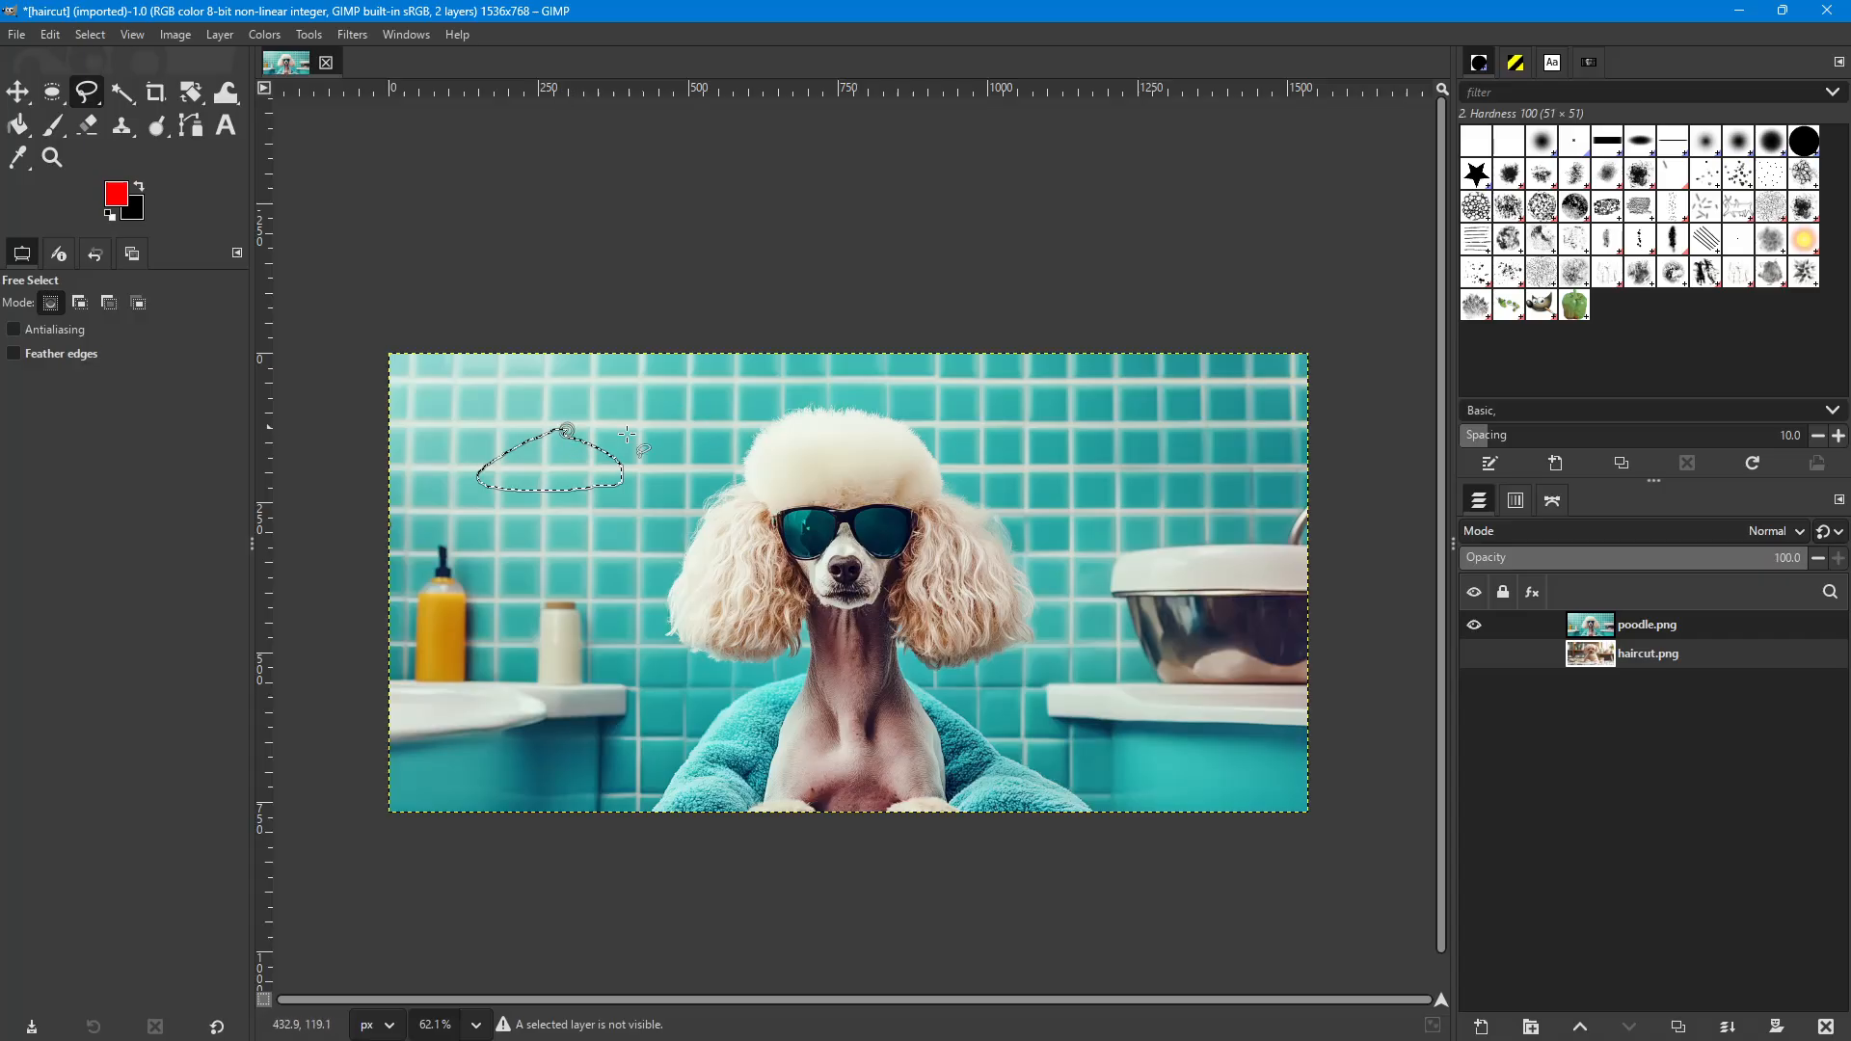
{"action": "left_click", "coordinate": [50, 134]}
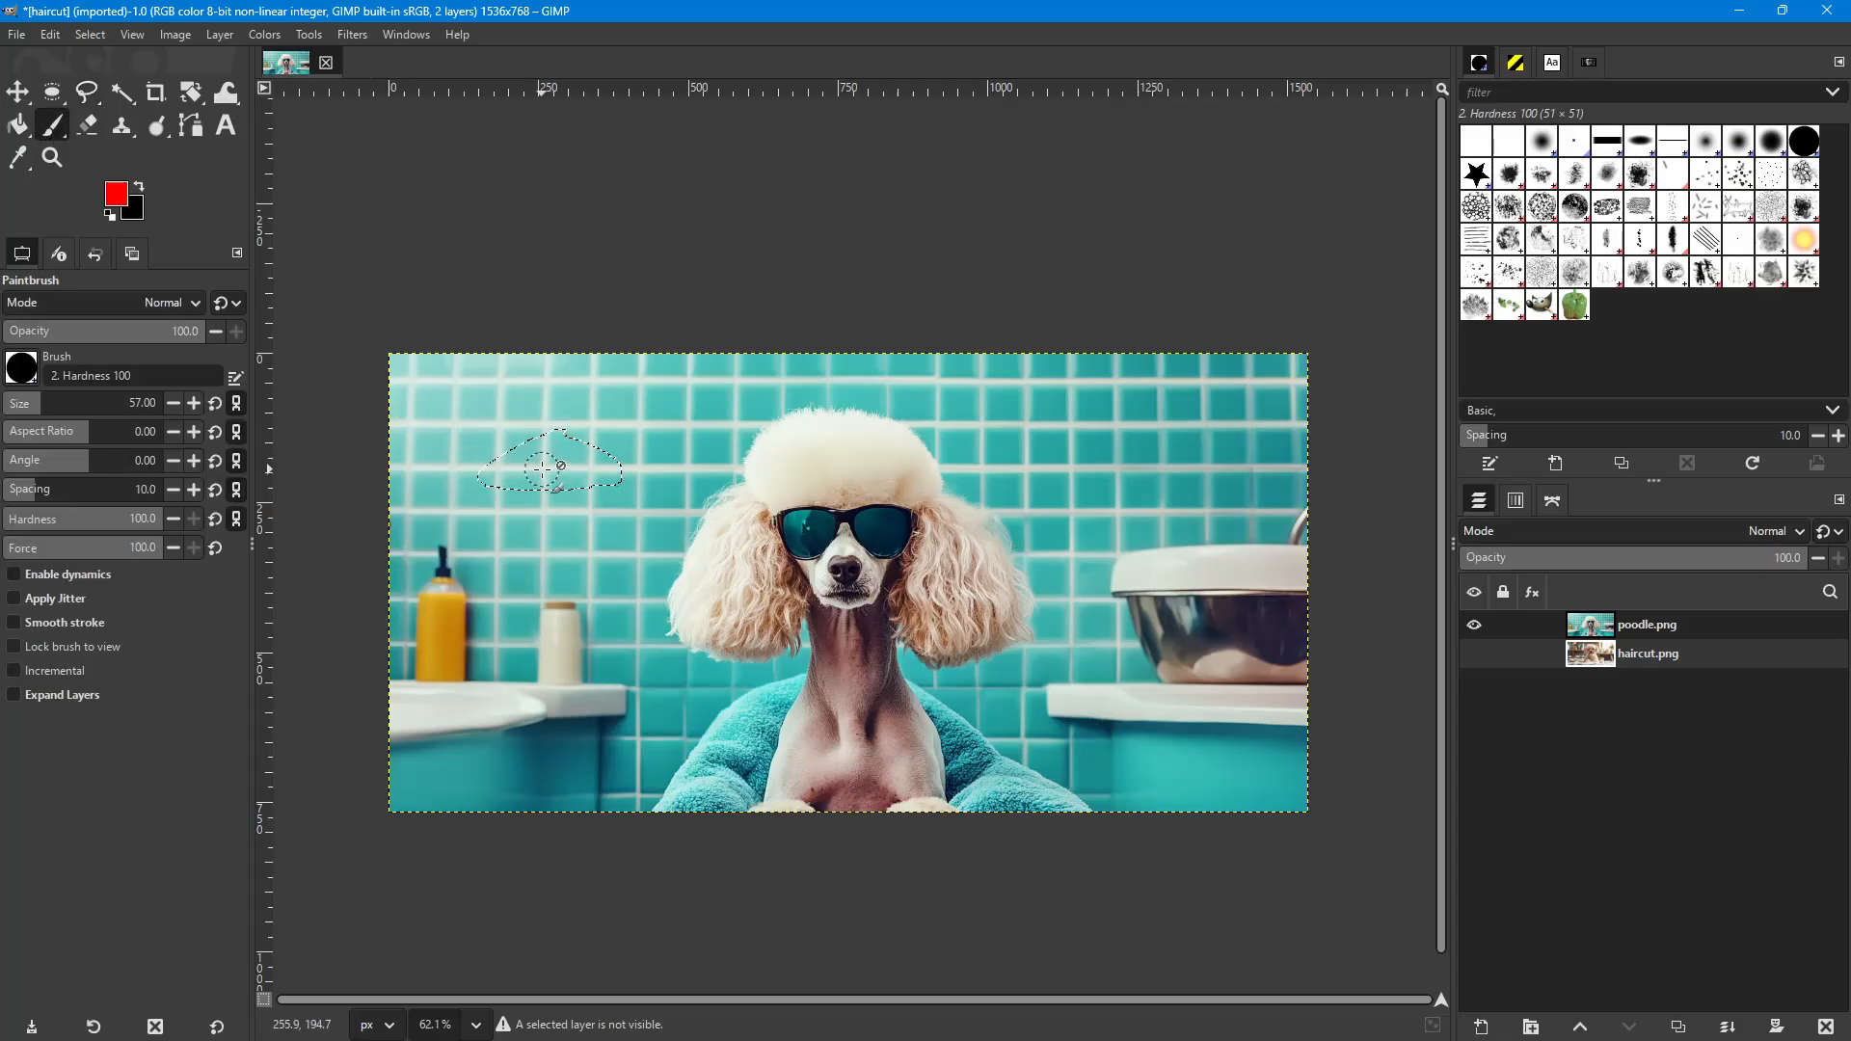
{"action": "mouse_move", "coordinate": [497, 484]}
{"action": "left_mouse_down"}
{"action": "mouse_move", "coordinate": [569, 443]}
{"action": "mouse_move", "coordinate": [583, 458]}
{"action": "left_mouse_up"}
{"action": "left_click", "coordinate": [595, 451]}
{"action": "key", "text": "shift+ctrl+a"}
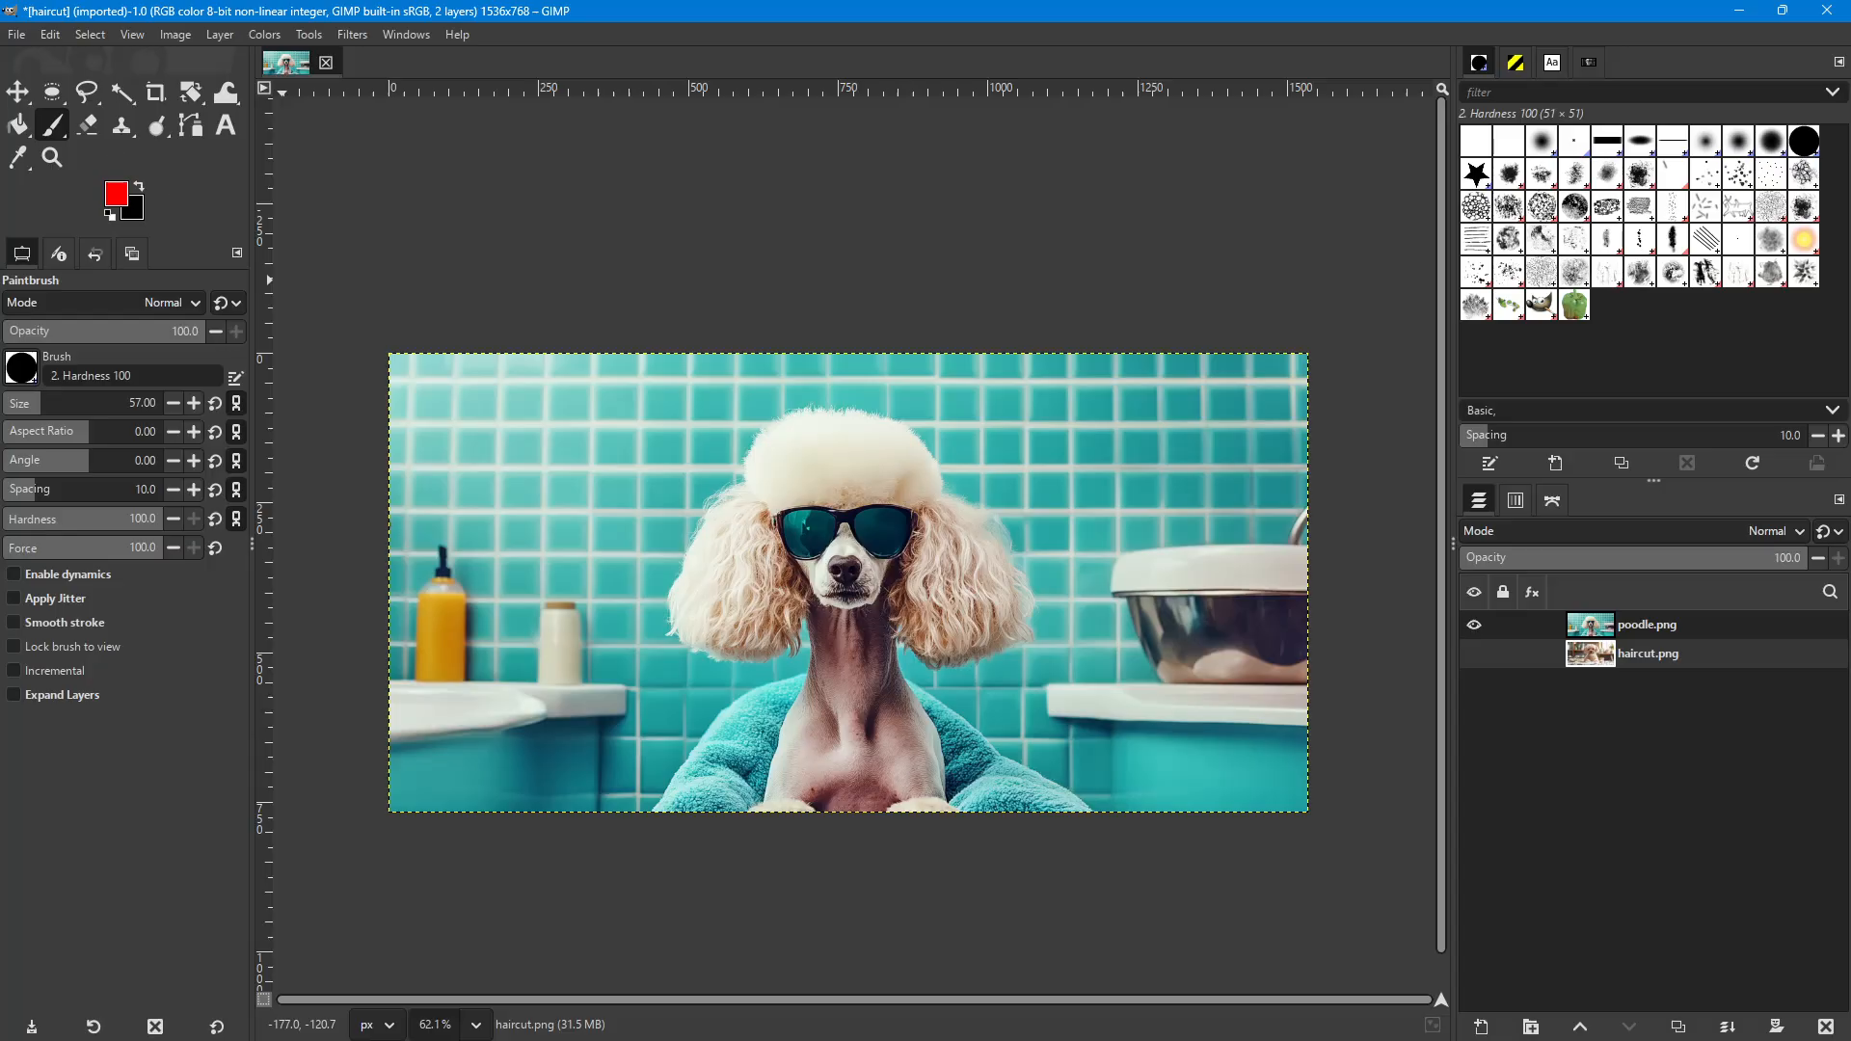
Reduce the Paintbrush size to 46.
{"action": "key", "text": "bracketleft"}
{"action": "key", "text": "bracketleft"}
{"action": "key", "text": "bracketleft"}
{"action": "key", "text": "bracketleft"}
{"action": "key", "text": "bracketleft"}
{"action": "key", "text": "bracketleft"}
{"action": "key", "text": "bracketleft"}
{"action": "key", "text": "bracketleft"}
{"action": "key", "text": "bracketleft"}
{"action": "key", "text": "bracketleft"}
{"action": "key", "text": "bracketleft"}
Try to paint red strokes on the upper-left tiles with the smaller brush.
{"action": "mouse_move", "coordinate": [578, 426]}
{"action": "left_mouse_down"}
{"action": "mouse_move", "coordinate": [501, 411]}
{"action": "mouse_move", "coordinate": [562, 430]}
{"action": "mouse_move", "coordinate": [501, 423]}
{"action": "mouse_move", "coordinate": [491, 459]}
{"action": "mouse_move", "coordinate": [547, 380]}
{"action": "mouse_move", "coordinate": [533, 399]}
{"action": "left_mouse_up"}
{"action": "mouse_move", "coordinate": [525, 407]}
{"action": "left_mouse_down"}
{"action": "mouse_move", "coordinate": [572, 451]}
{"action": "mouse_move", "coordinate": [533, 405]}
{"action": "mouse_move", "coordinate": [562, 405]}
{"action": "mouse_move", "coordinate": [533, 403]}
{"action": "mouse_move", "coordinate": [596, 459]}
{"action": "mouse_move", "coordinate": [534, 411]}
{"action": "left_mouse_up"}
{"action": "left_click_drag", "start_coordinate": [570, 410], "coordinate": [531, 433]}
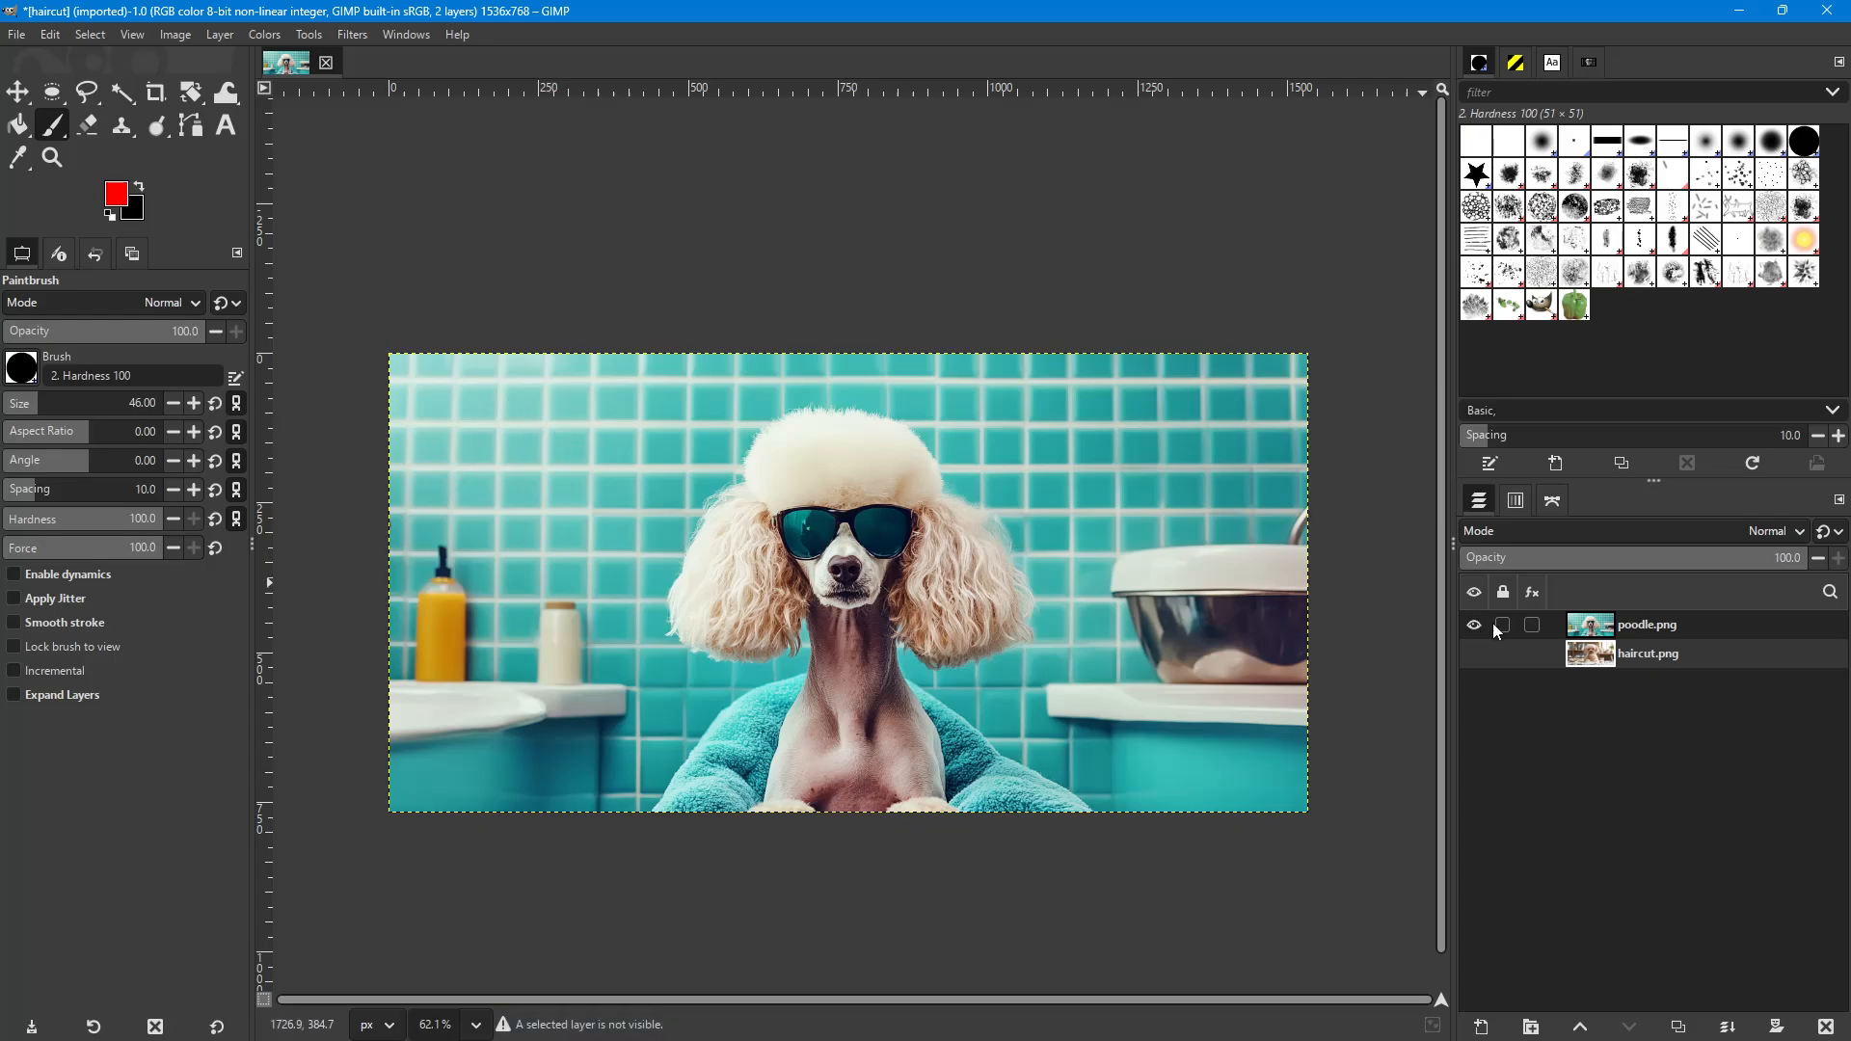
Move the poodle.png layer below haircut.png and make poodle.png the active layer.
{"action": "left_click_drag", "start_coordinate": [1671, 626], "coordinate": [1663, 673]}
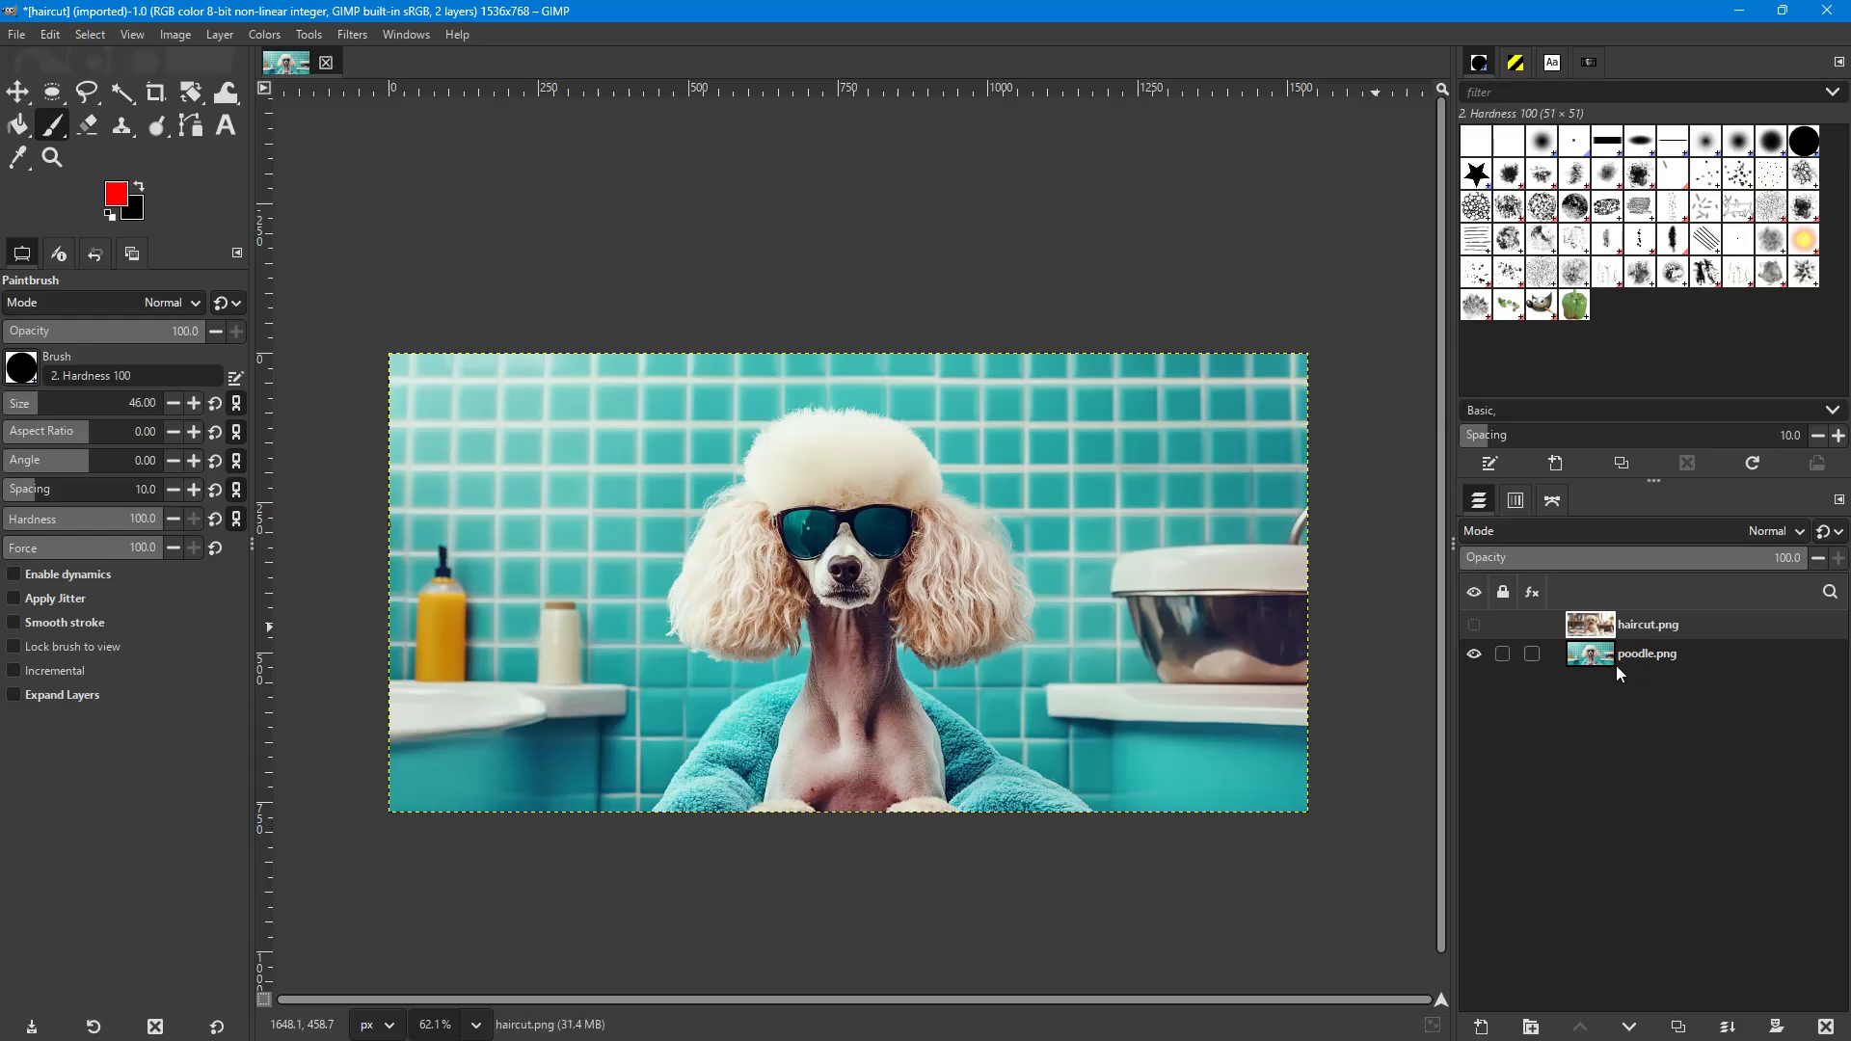
{"action": "left_click", "coordinate": [1674, 654]}
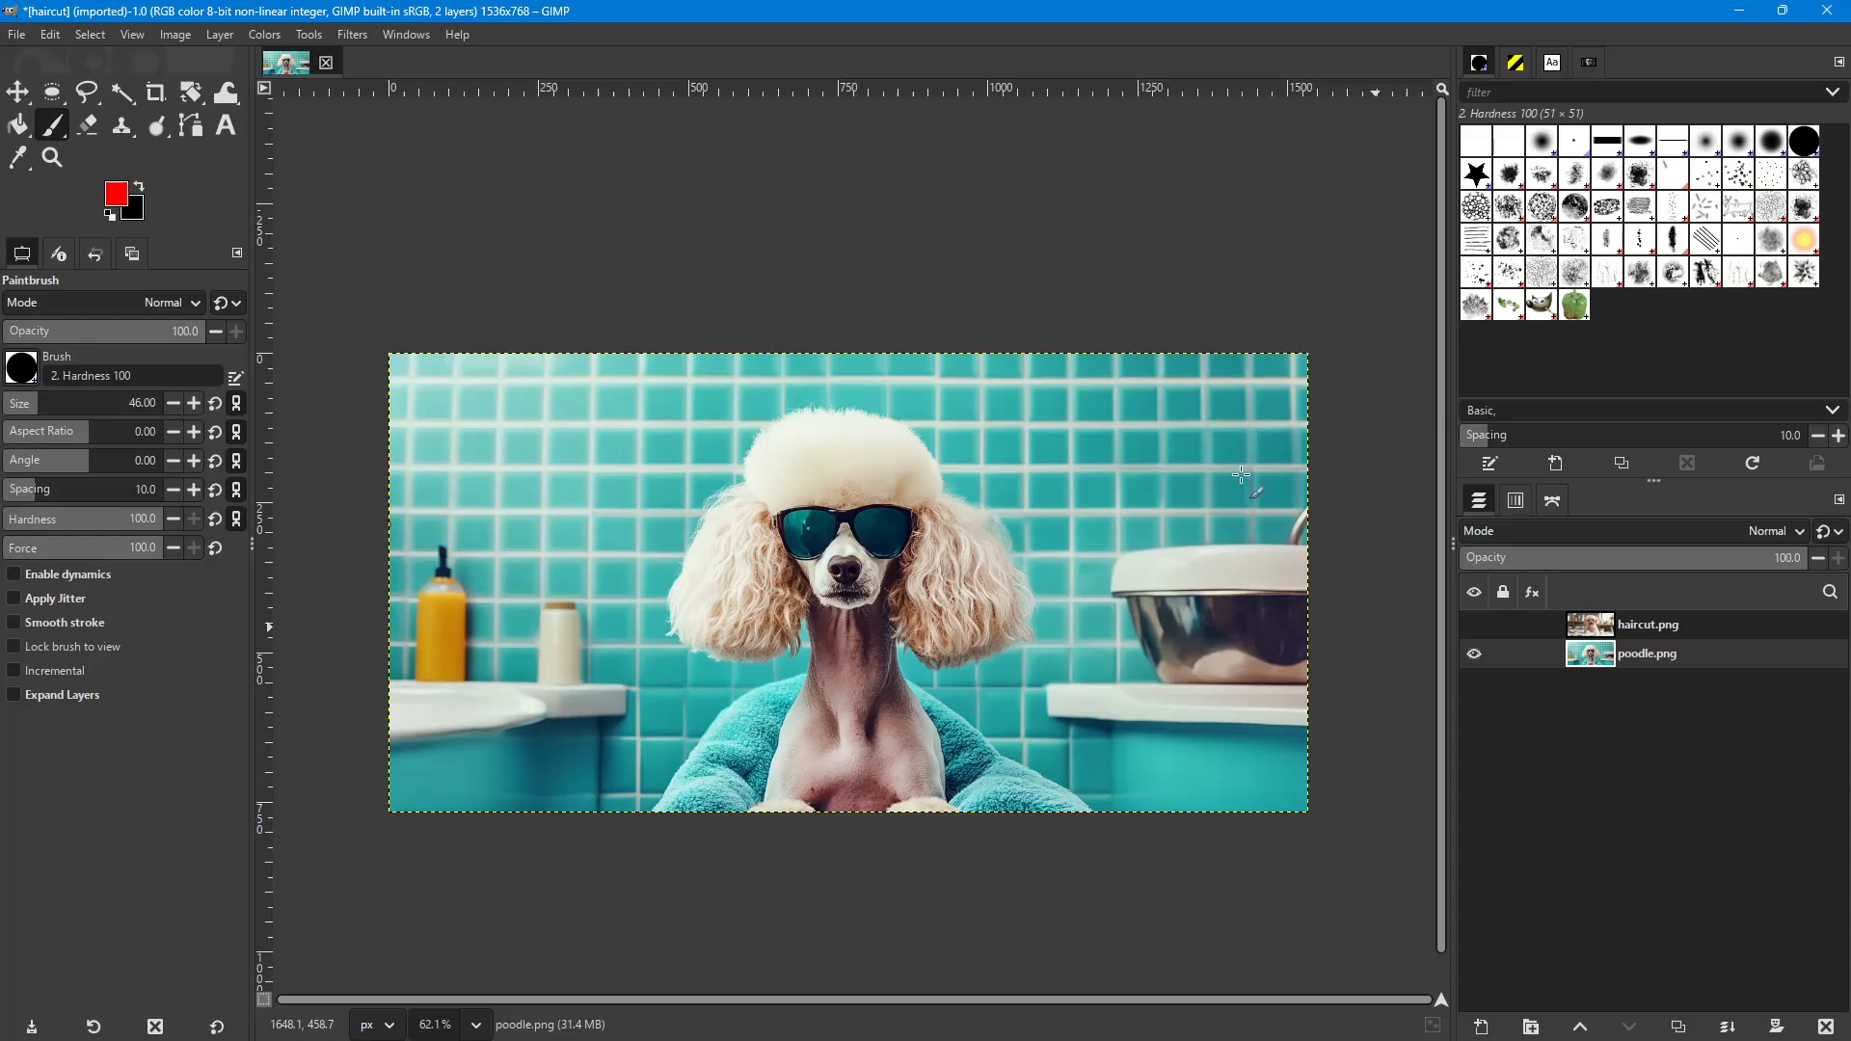
Paint a red loop on the upper-left tiles of the poodle.png layer and undo it.
{"action": "mouse_move", "coordinate": [532, 413]}
{"action": "left_mouse_down"}
{"action": "mouse_move", "coordinate": [488, 445]}
{"action": "mouse_move", "coordinate": [536, 447]}
{"action": "left_mouse_up"}
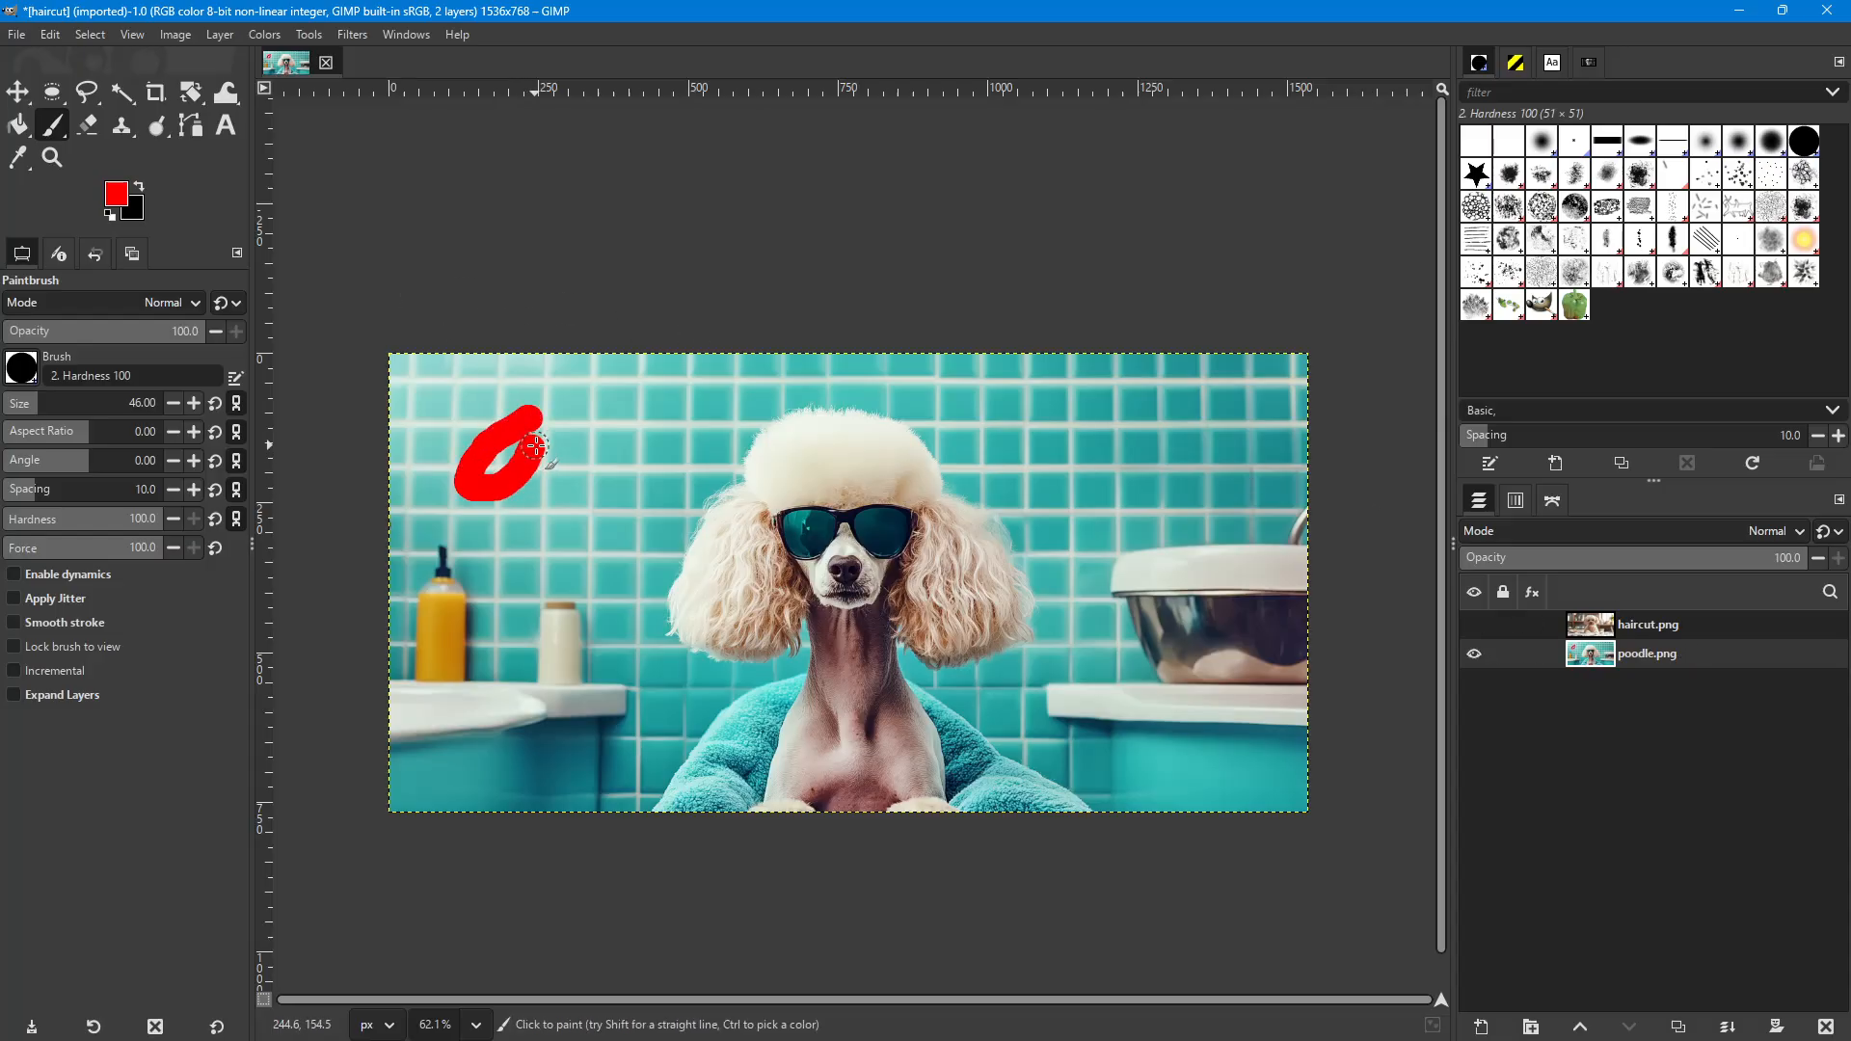
{"action": "key", "text": "ctrl+z"}
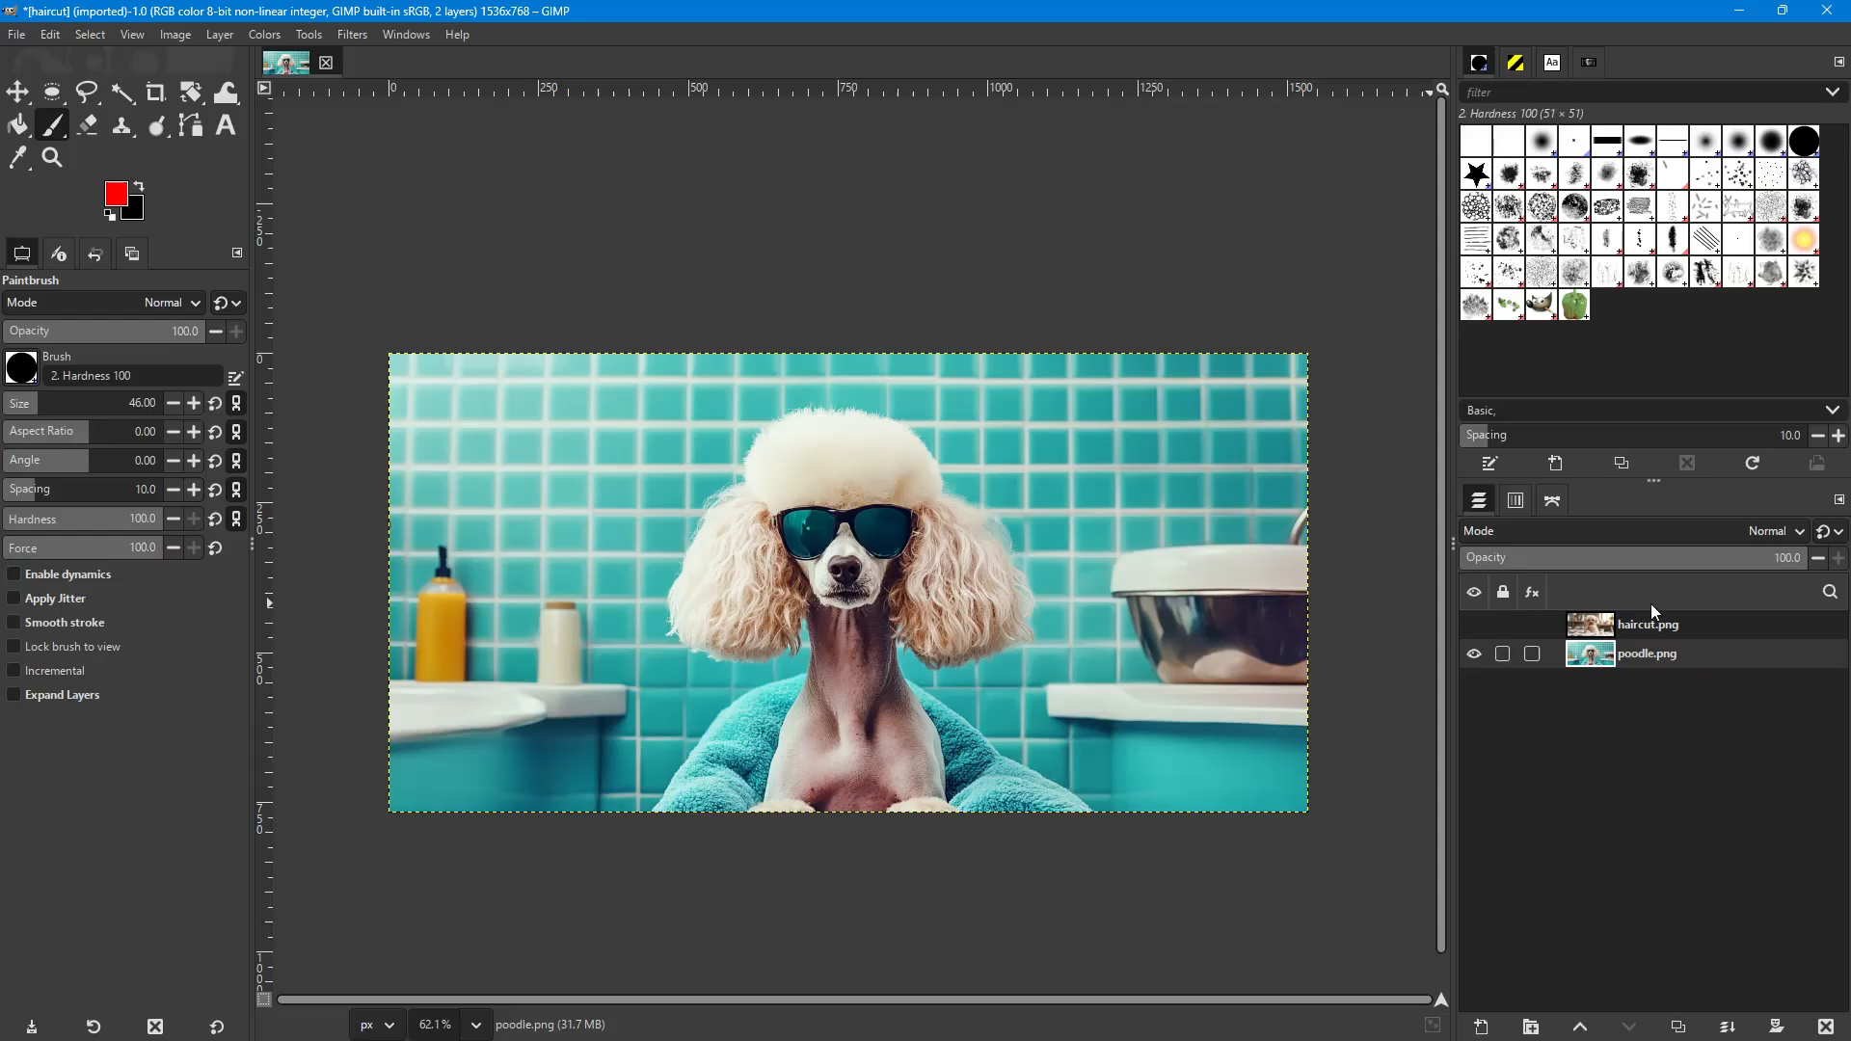
Try to paint over the upper-left tiles with the hidden haircut.png layer selected.
{"action": "left_click", "coordinate": [527, 435]}
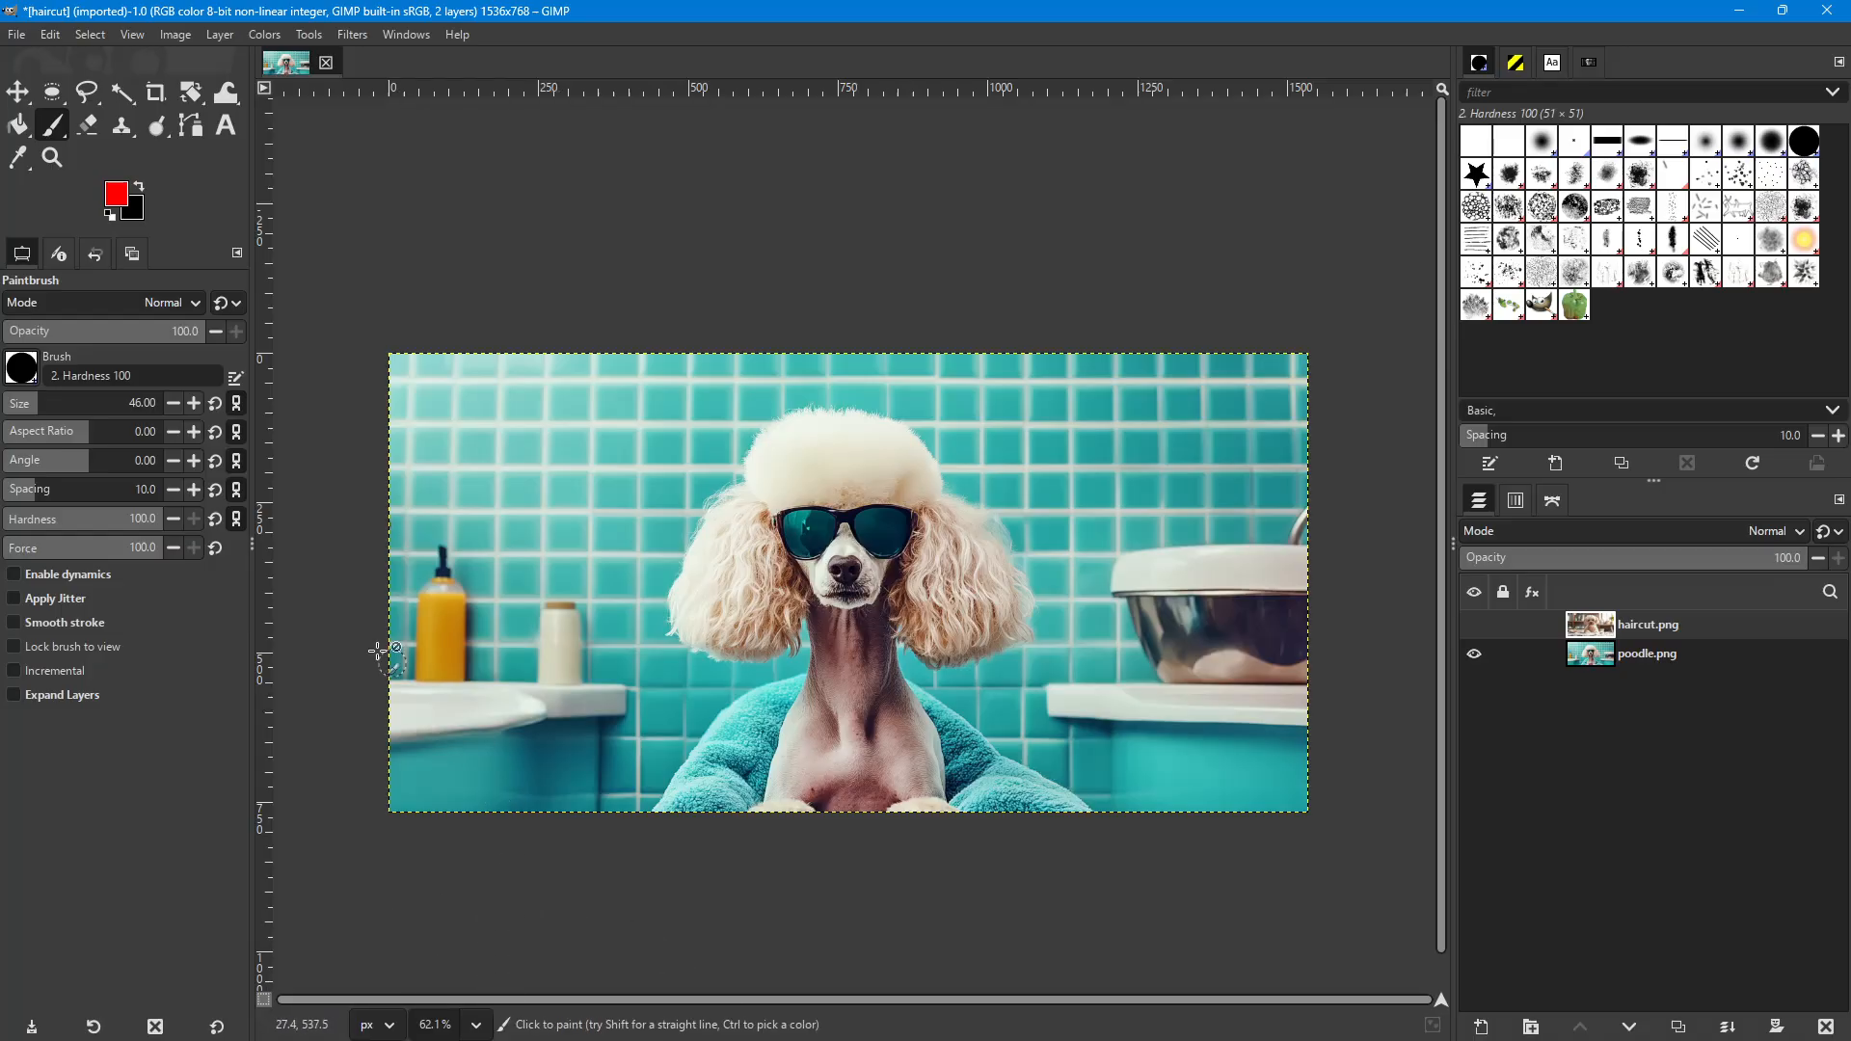
{"action": "left_click", "coordinate": [583, 424]}
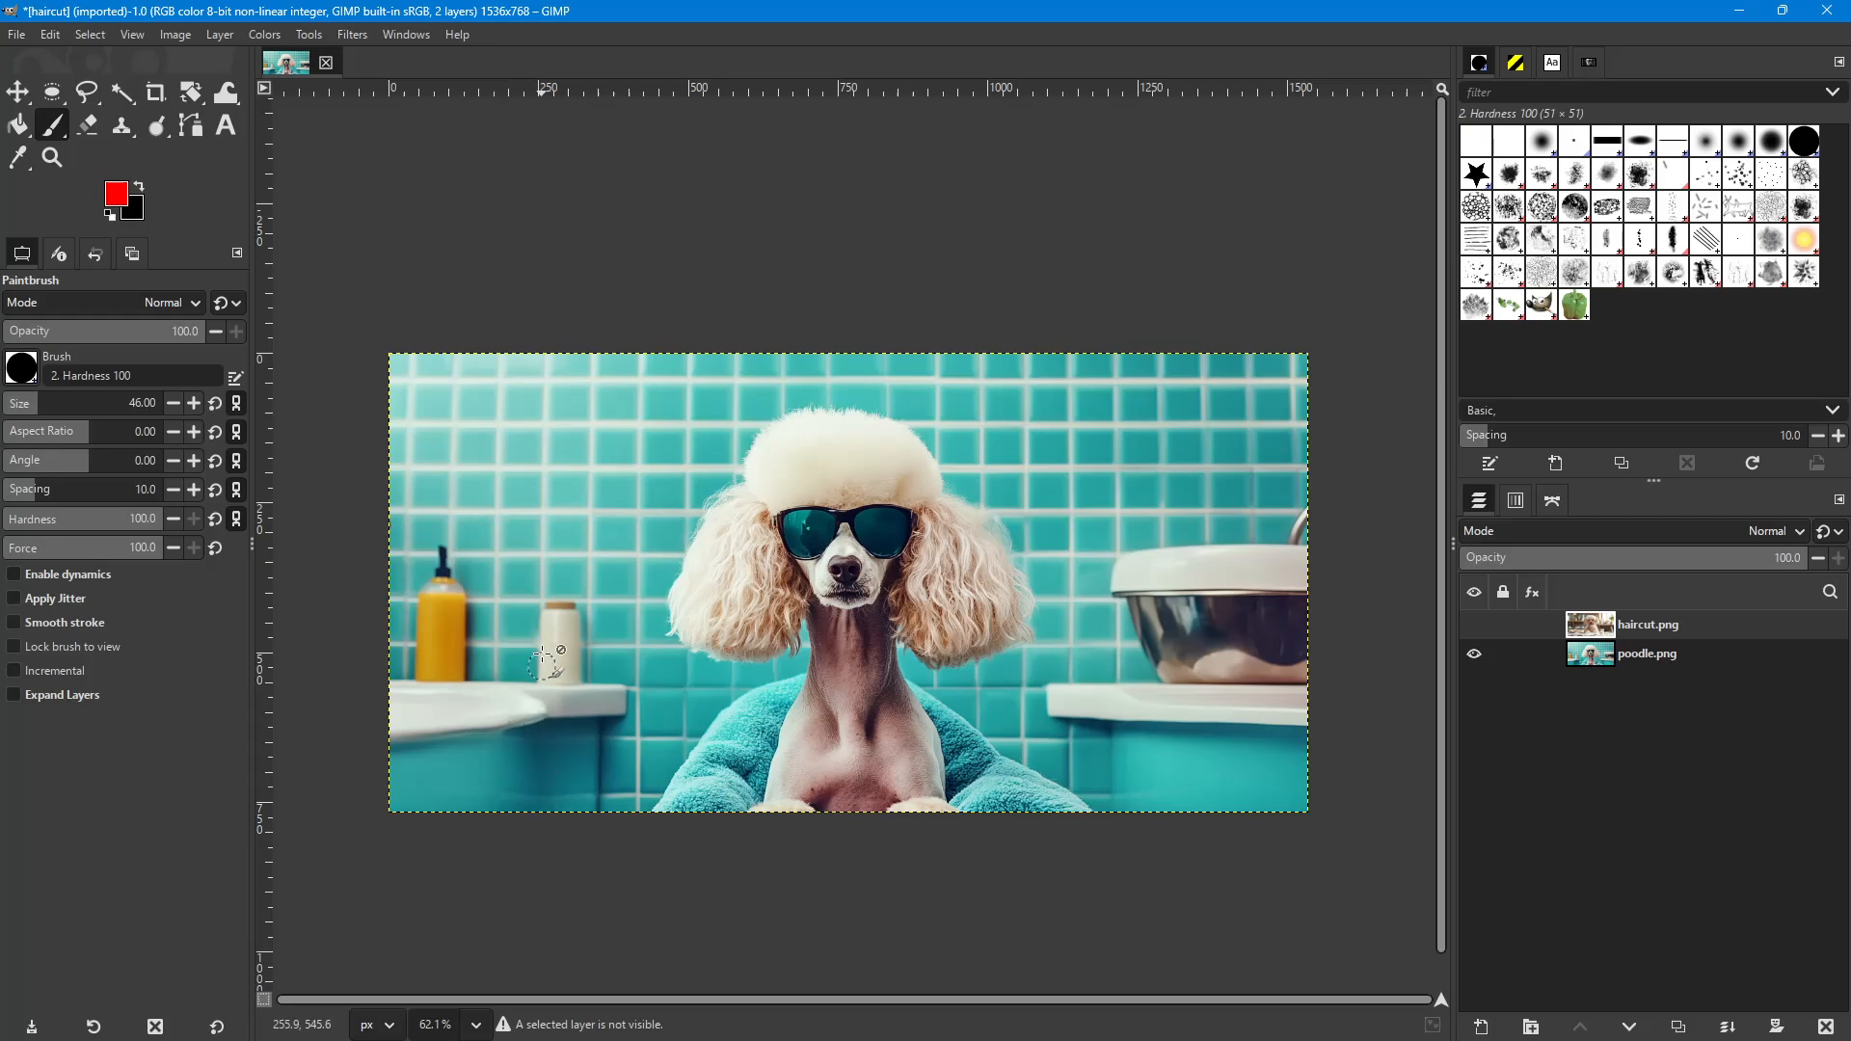
{"action": "left_click", "coordinate": [526, 415]}
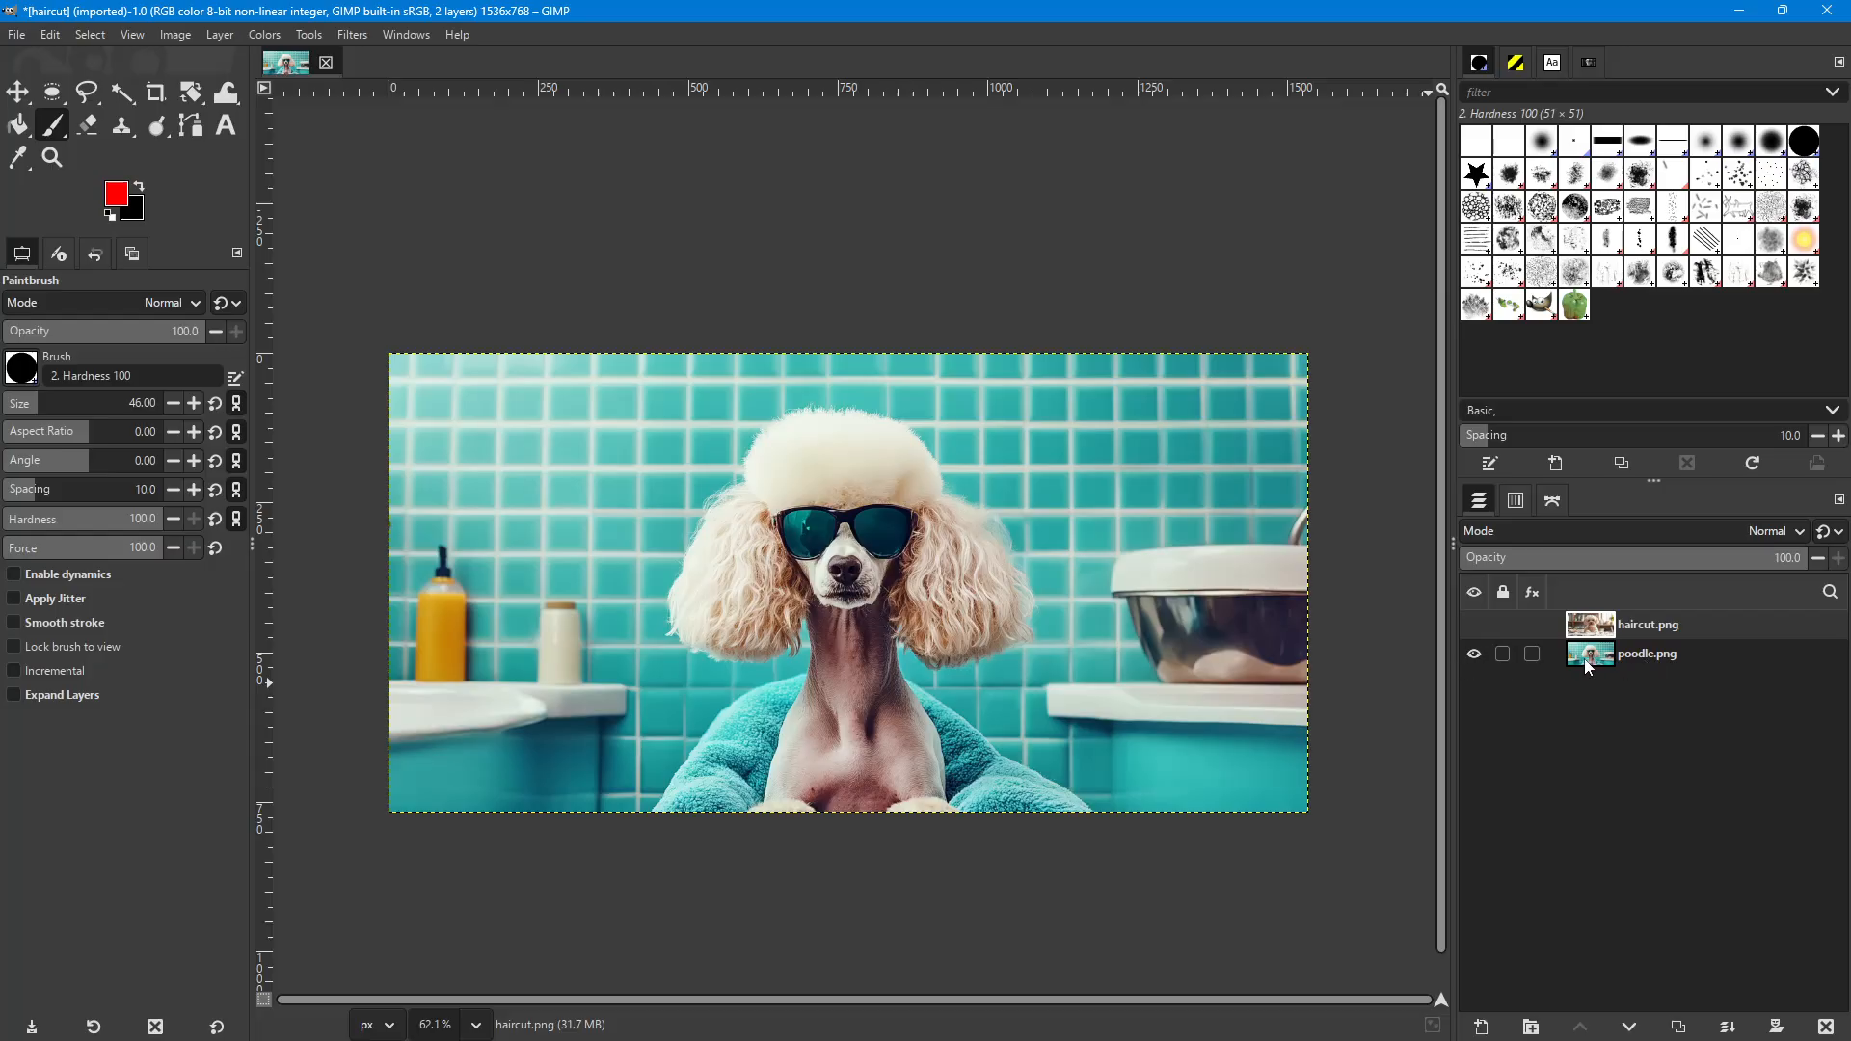
Make poodle.png the active layer and activate the Paths tool.
{"action": "left_click", "coordinate": [1653, 656]}
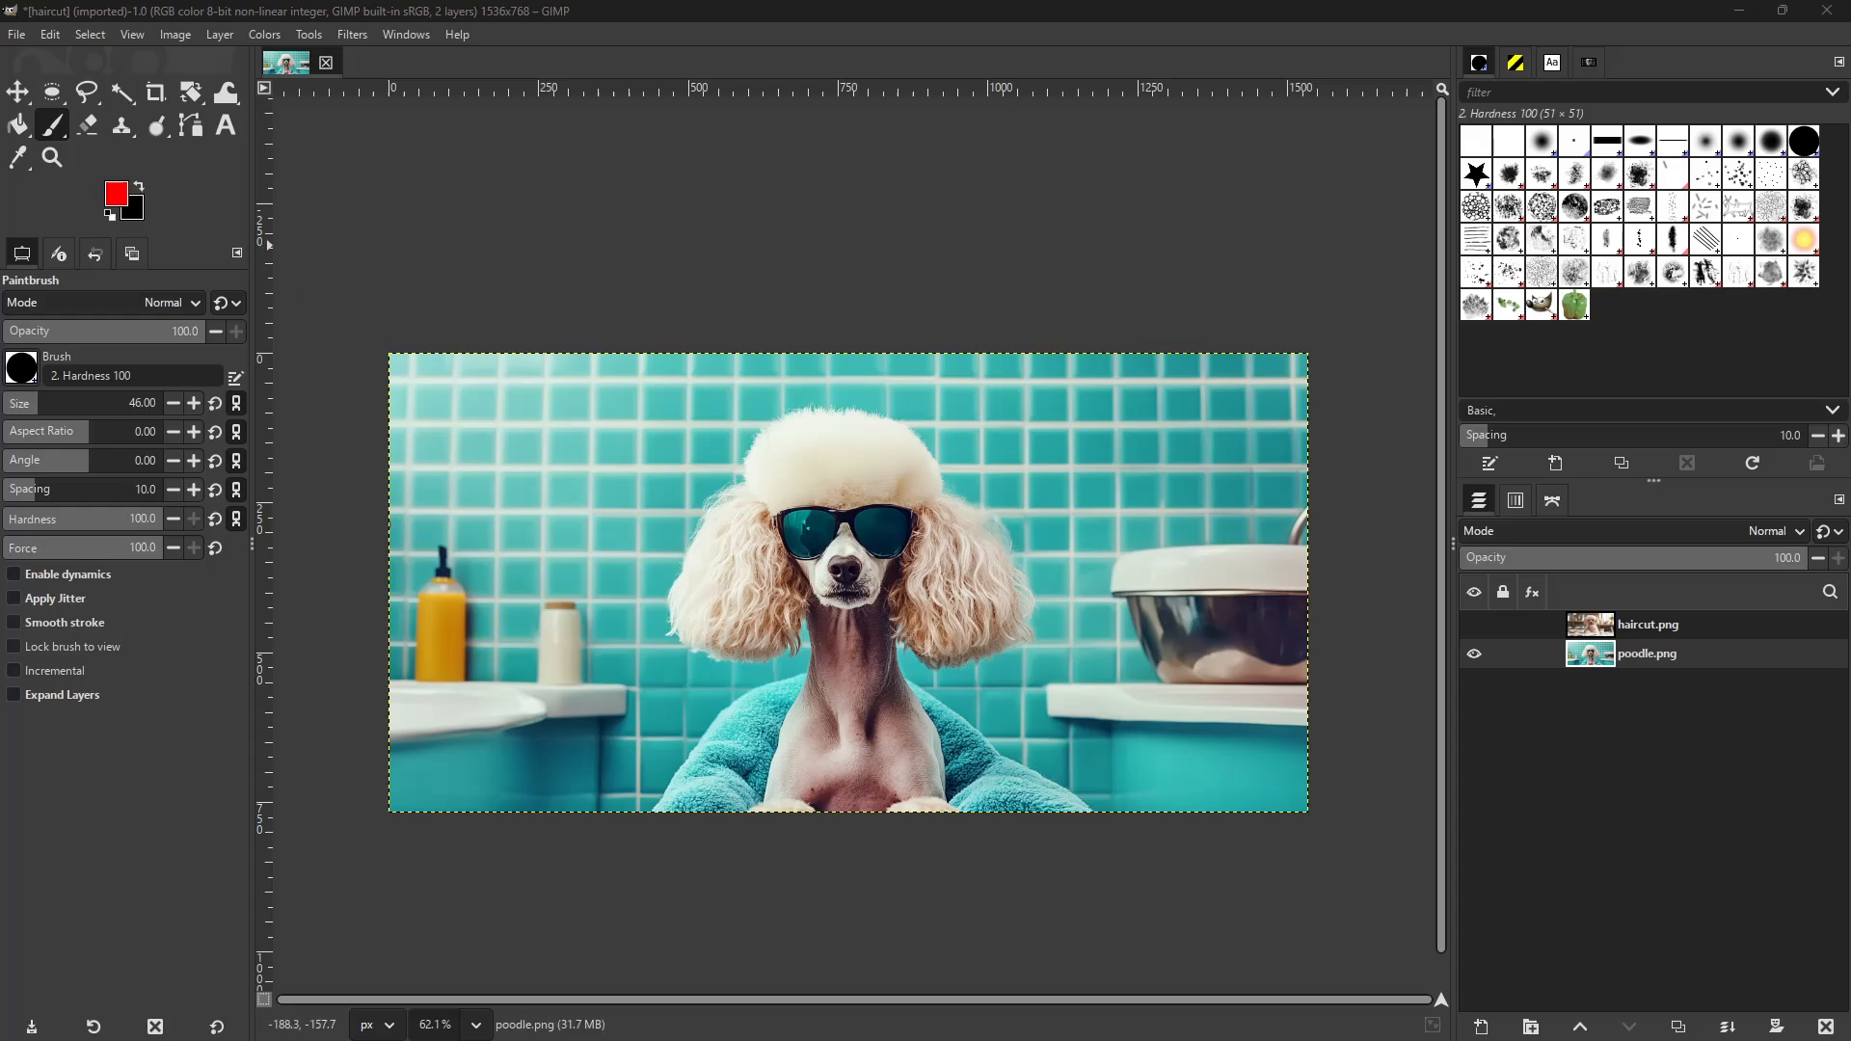
{"action": "left_click", "coordinate": [193, 131]}
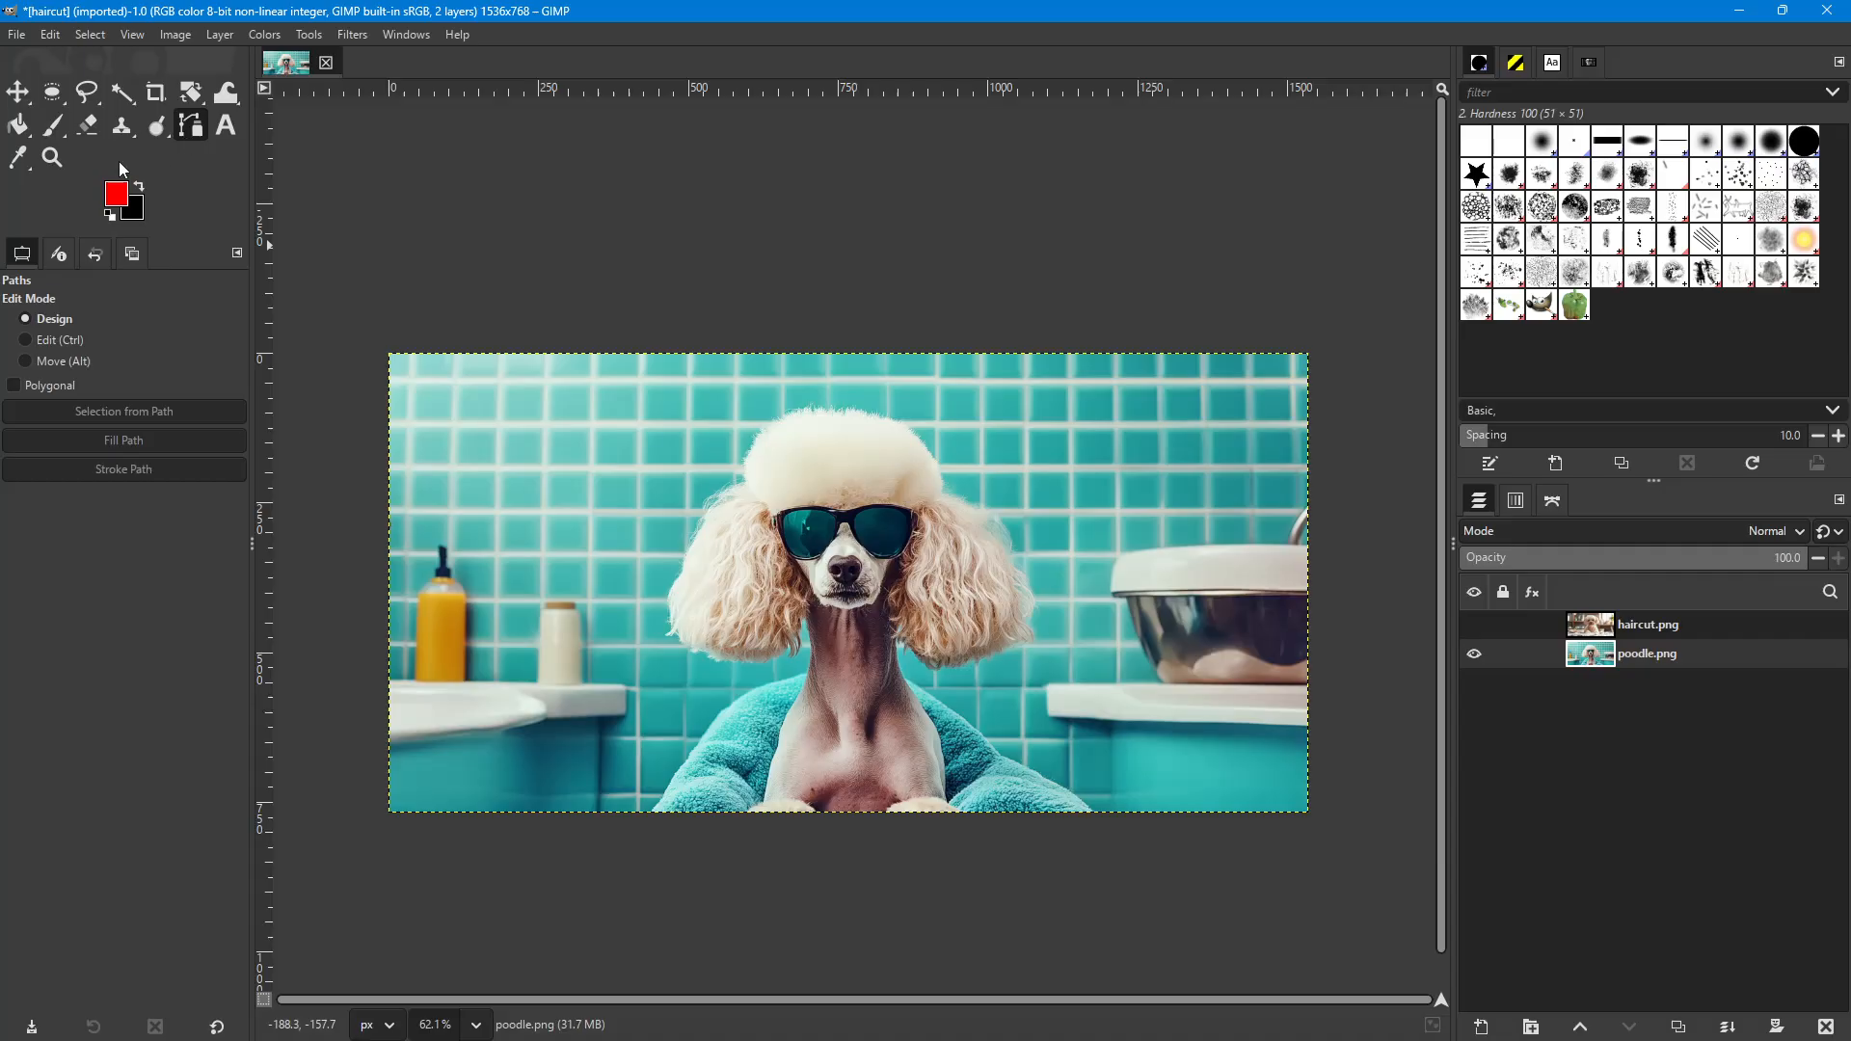